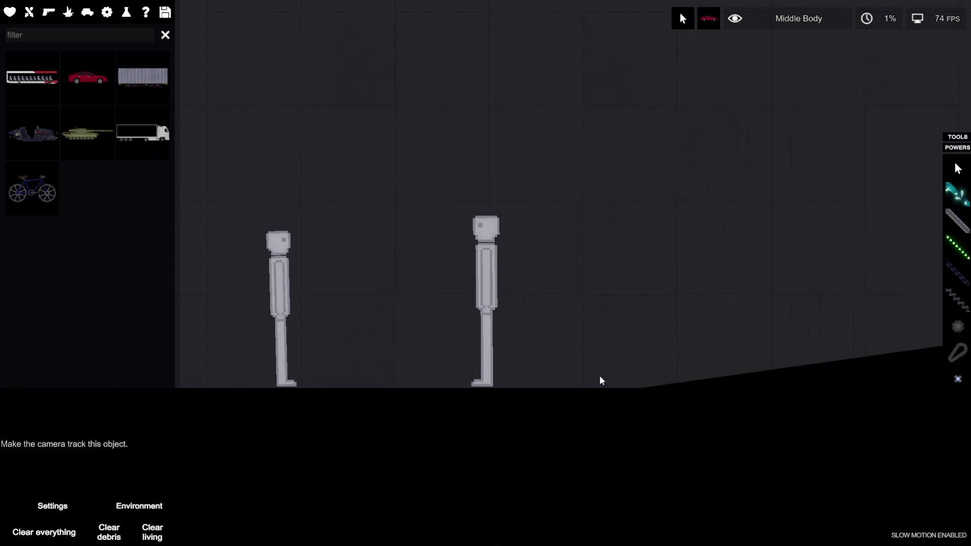
# - Turn slow motion off, select the left ragdoll's head, then turn slow motion back on
pyautogui.press('g')
pyautogui.press('g')
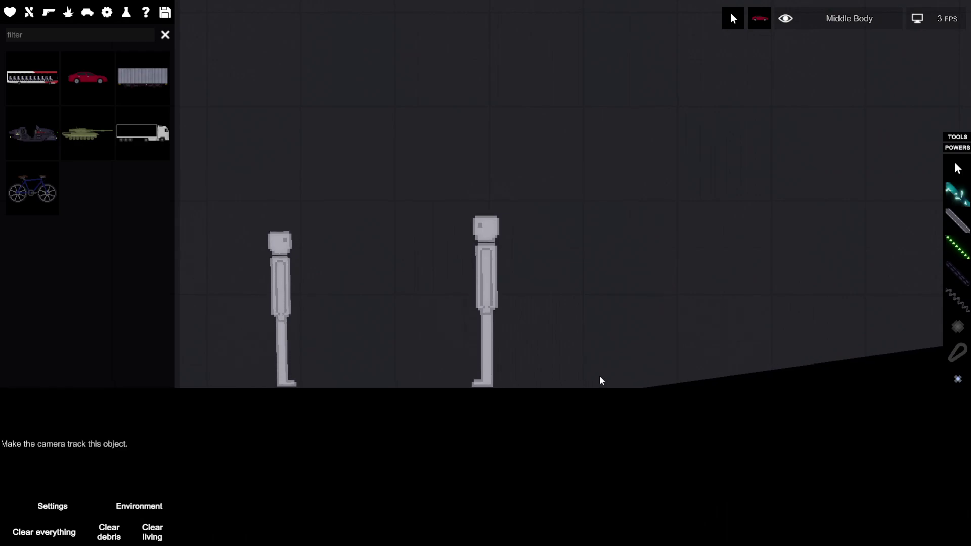
pyautogui.click(280, 240)
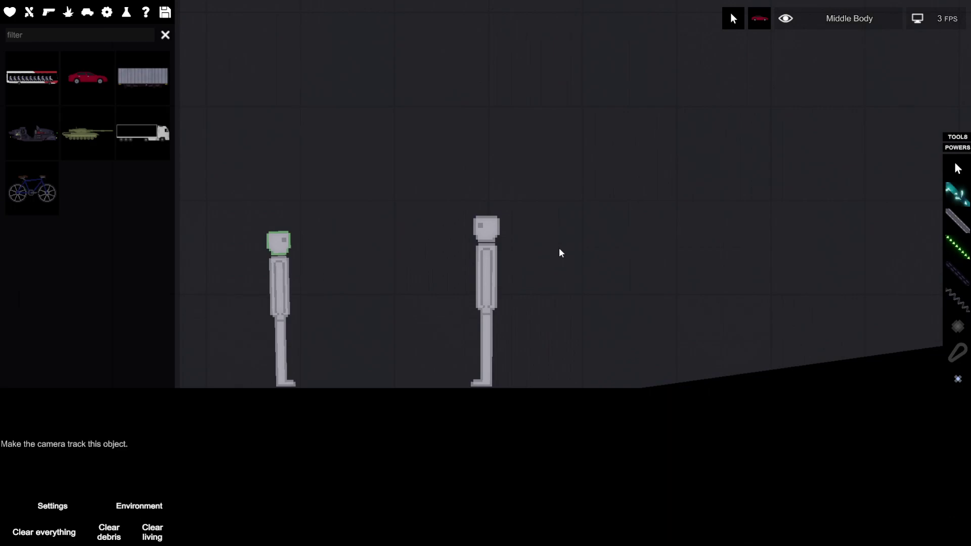
pyautogui.scroll(-1, 560, 248)
pyautogui.scroll(-1, 560, 248)
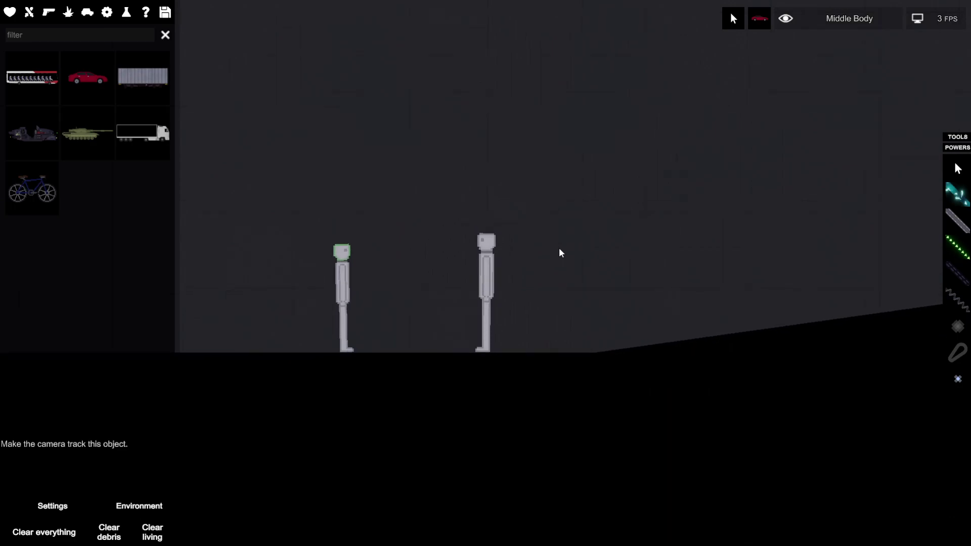
pyautogui.press('Tab')
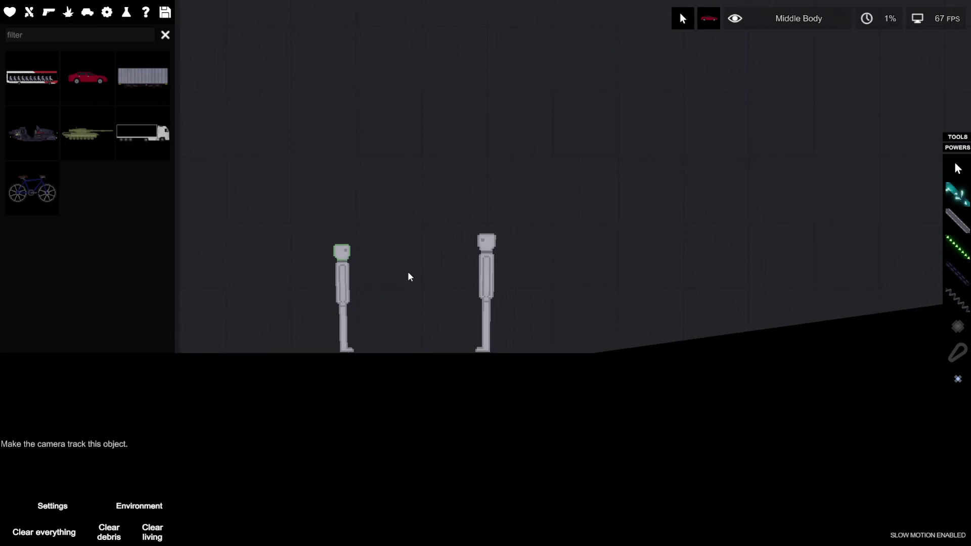
# - Set the slow motion speed modifier to 25% in Settings and resume the game
pyautogui.click(52, 507)
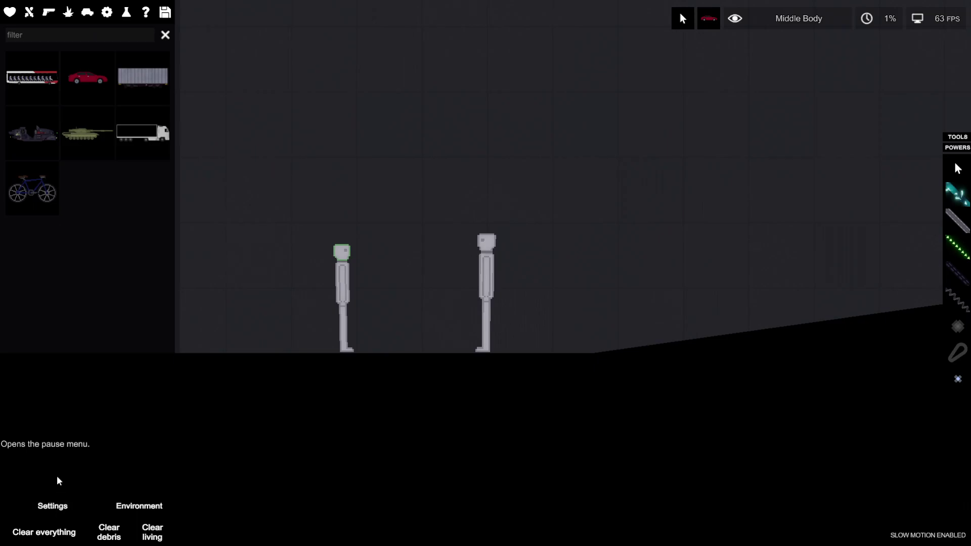
pyautogui.click(36, 293)
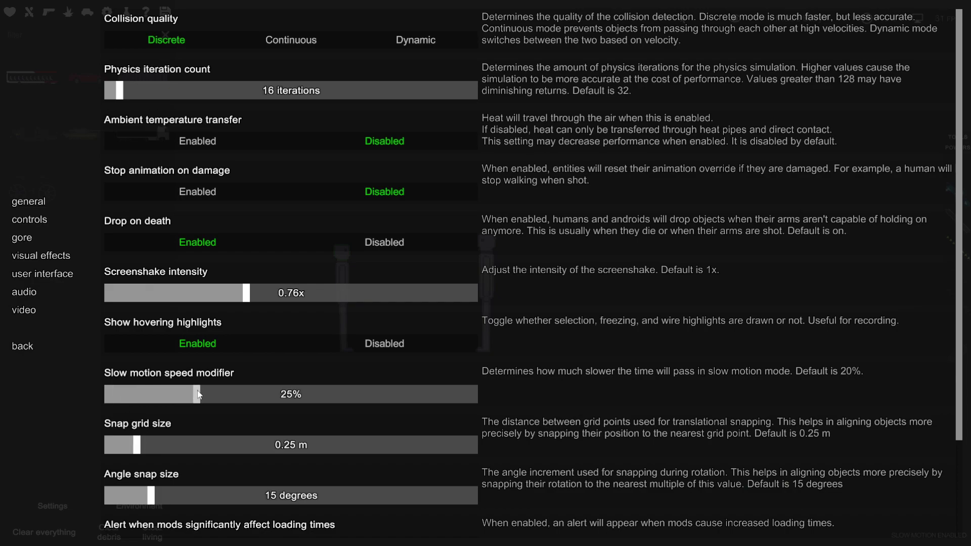
pyautogui.click(23, 346)
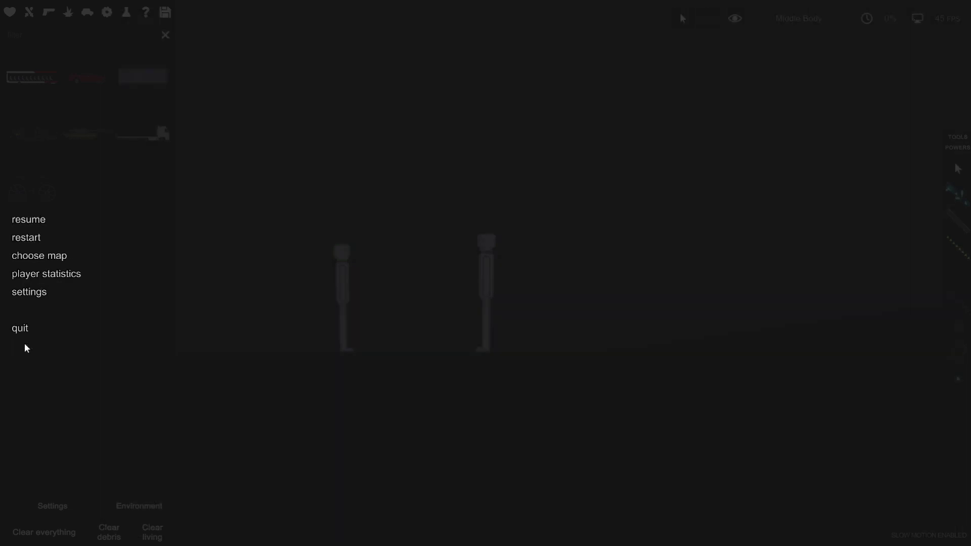
pyautogui.click(34, 219)
# - Toggle slow motion off and back on at 25% to watch the right ragdoll get crushed
pyautogui.press('g')
pyautogui.press('g')
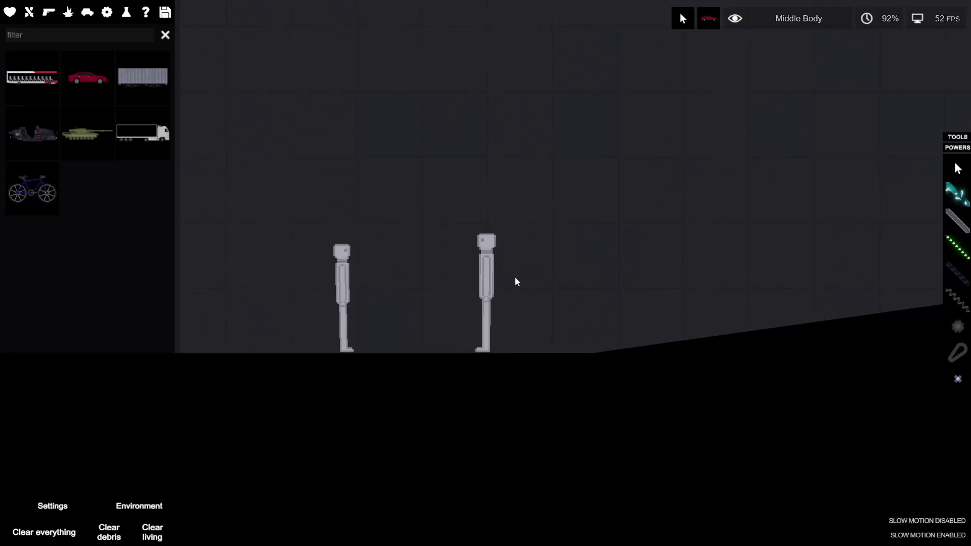
pyautogui.press('g')
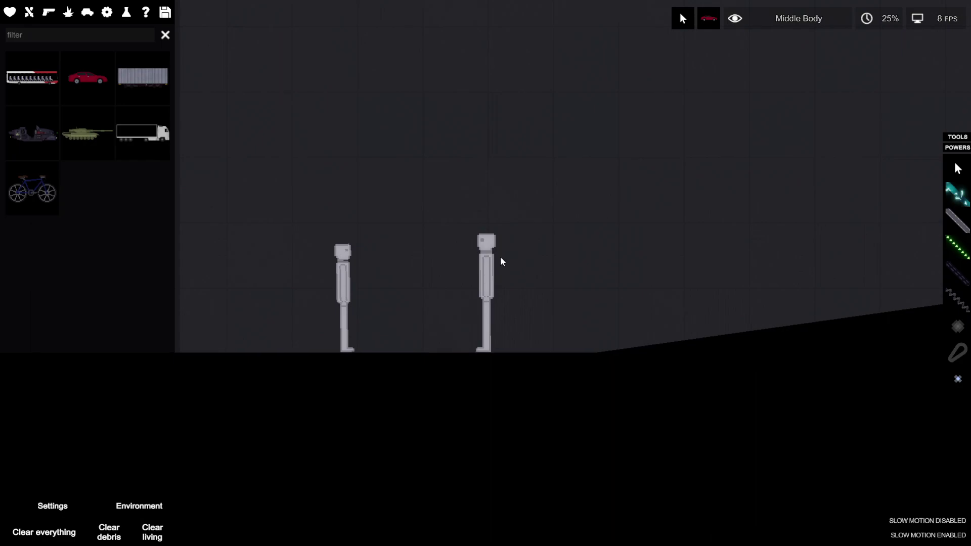
pyautogui.scroll(-2, 501, 262)
pyautogui.scroll(-2, 501, 262)
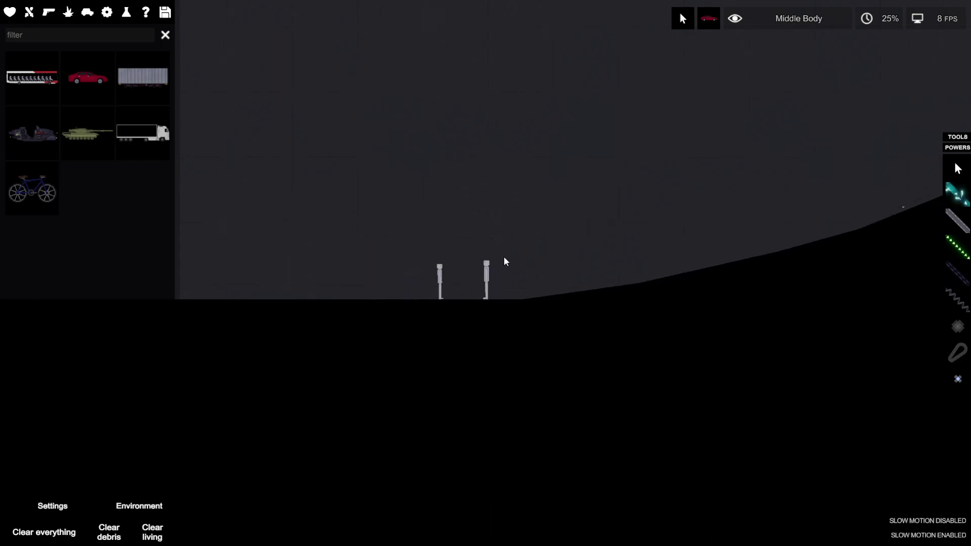
pyautogui.scroll(2, 568, 263)
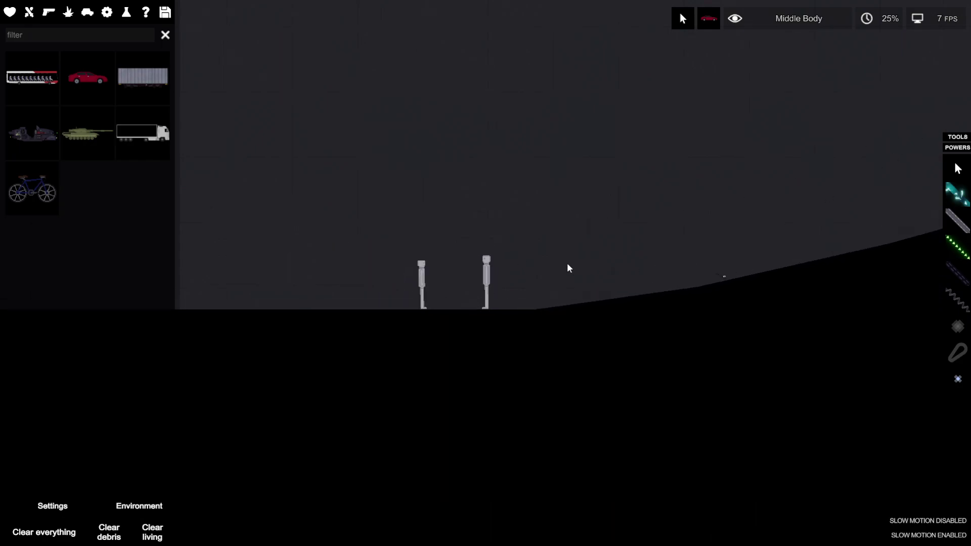
pyautogui.scroll(2, 568, 263)
pyautogui.scroll(1, 568, 263)
pyautogui.scroll(3, 568, 263)
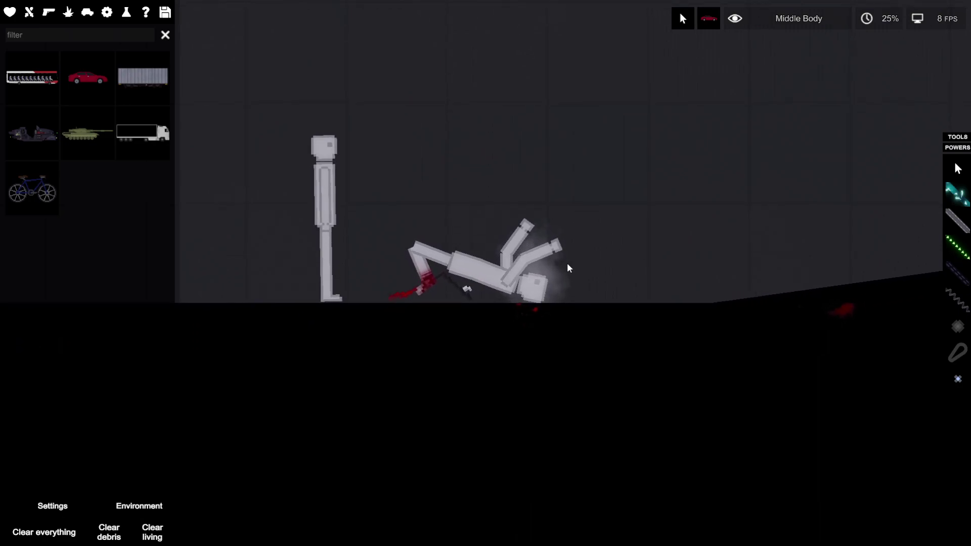
# - Toggle slow motion off and on while the crushed ragdoll falls beside the standing one
pyautogui.press('f')
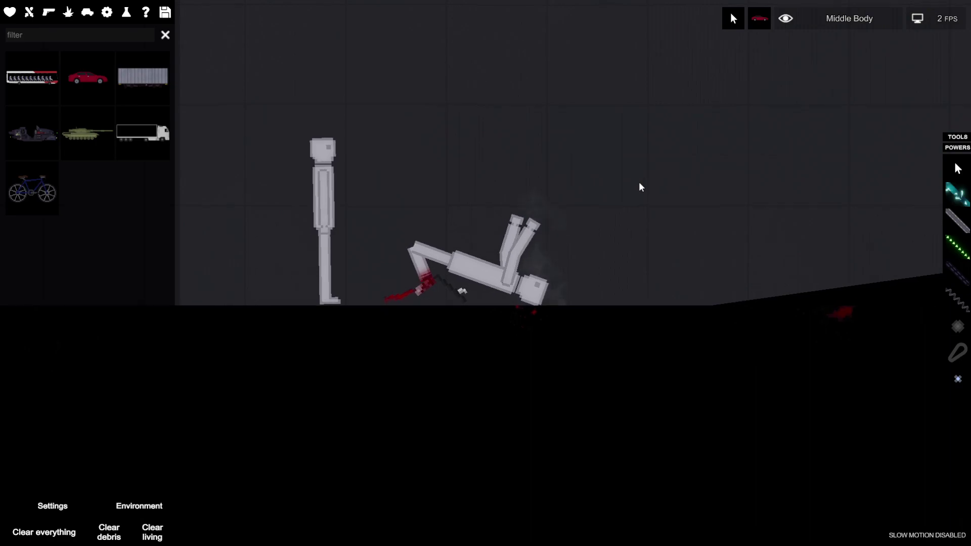
pyautogui.press('f')
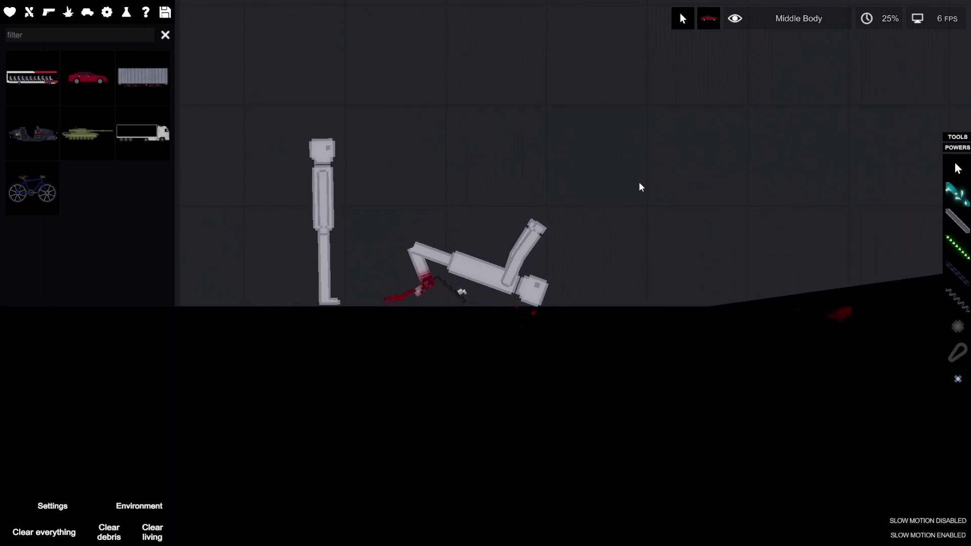
pyautogui.press('f')
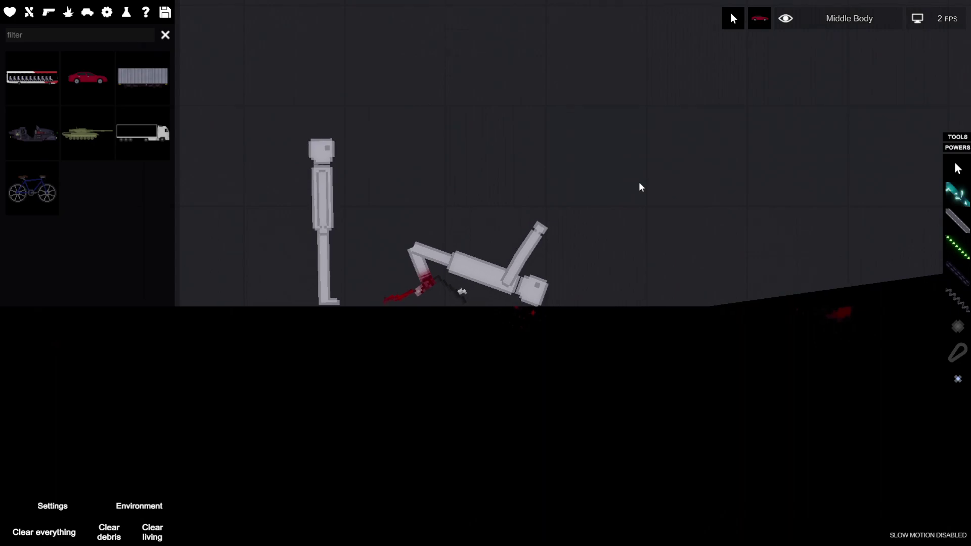
pyautogui.press('ctrl')
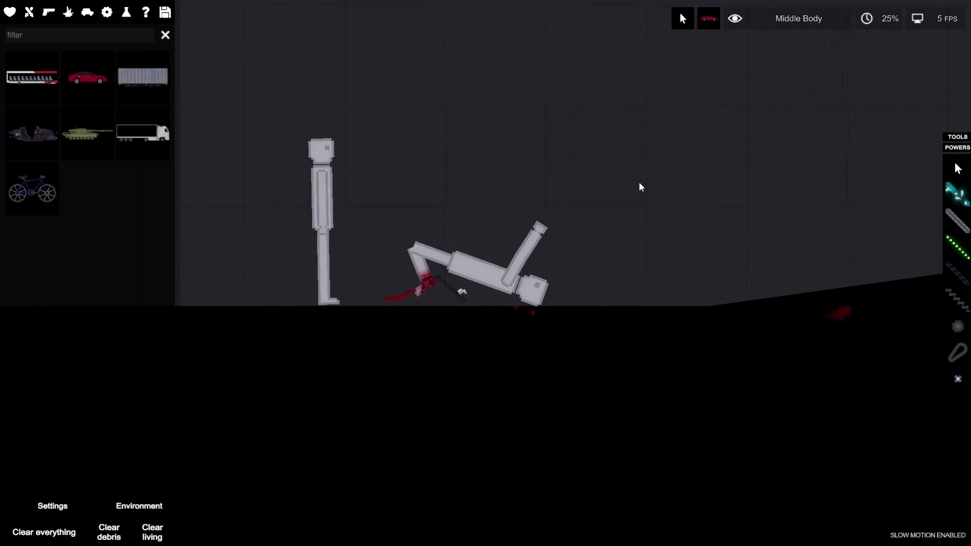
pyautogui.scroll(-2, 568, 269)
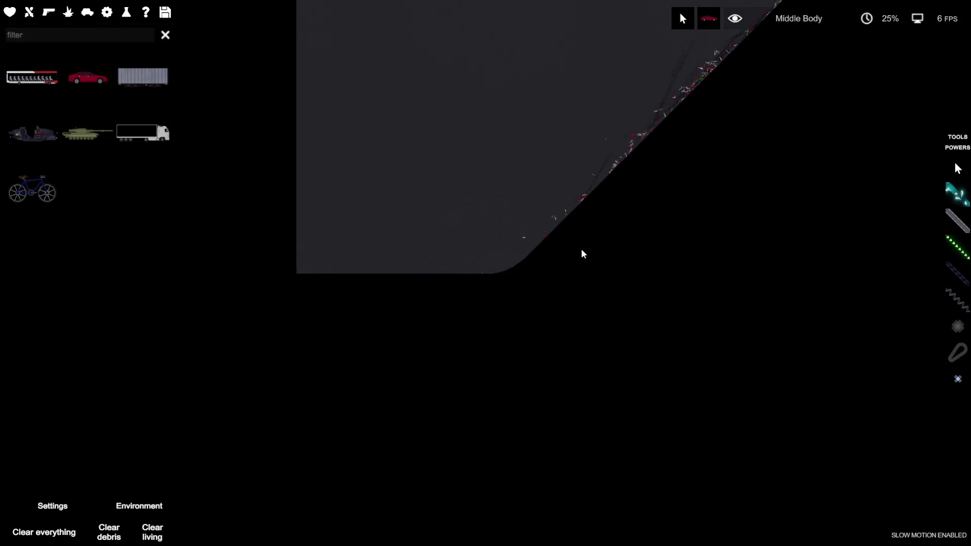
# - Delete the wrecked car debris on the slope and switch slow motion off
pyautogui.moveTo(698, 158); pyautogui.dragTo(602, 91)
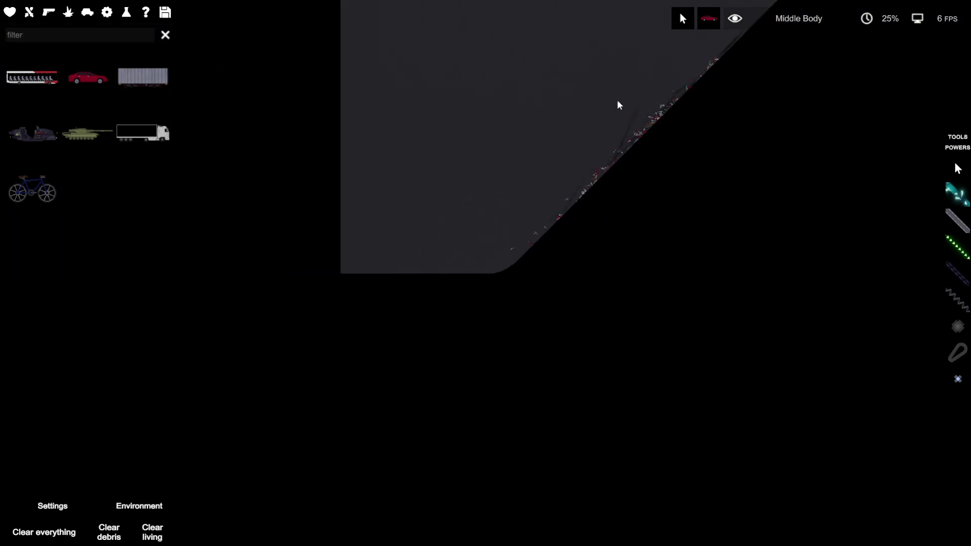
pyautogui.rightClick(592, 78)
pyautogui.click(610, 83)
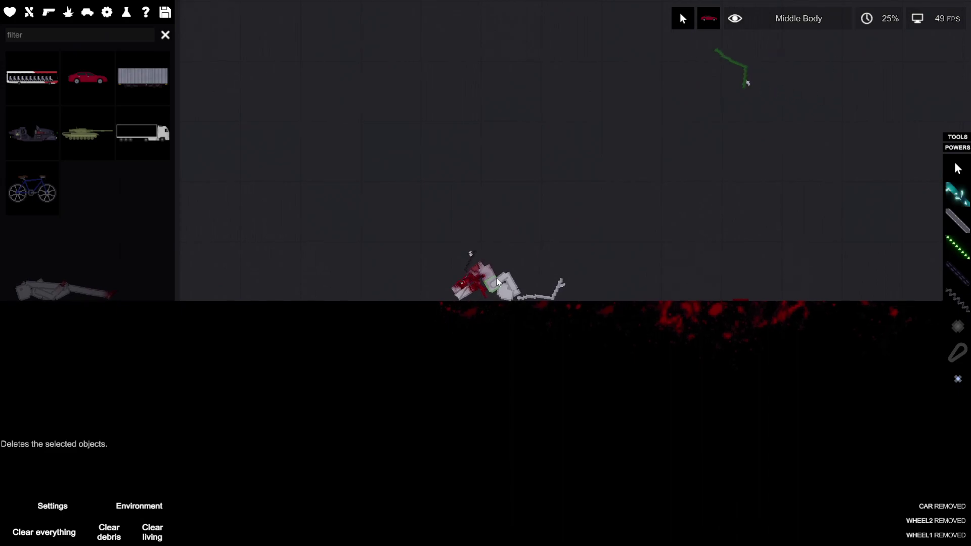
pyautogui.press('f')
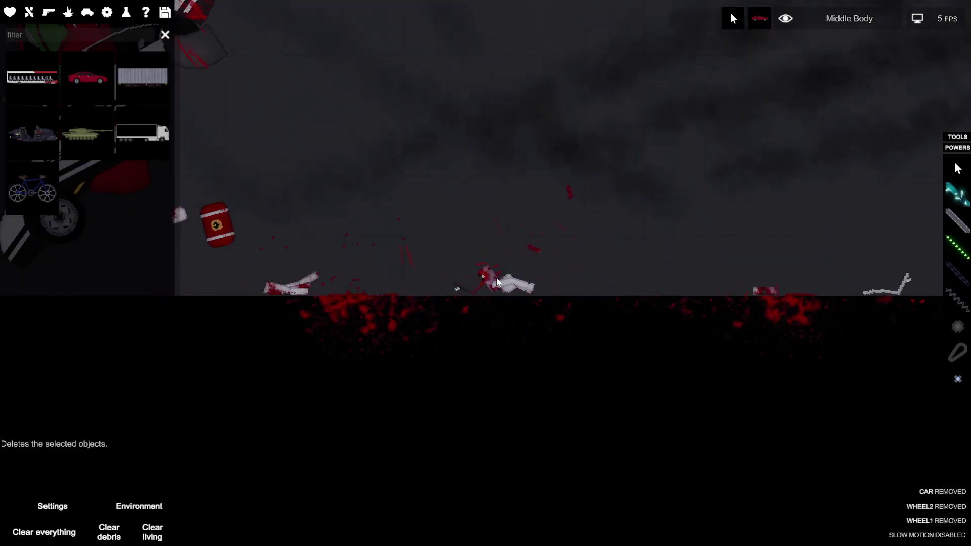
# - Select a body part of the crushed ragdoll
pyautogui.click(497, 278)
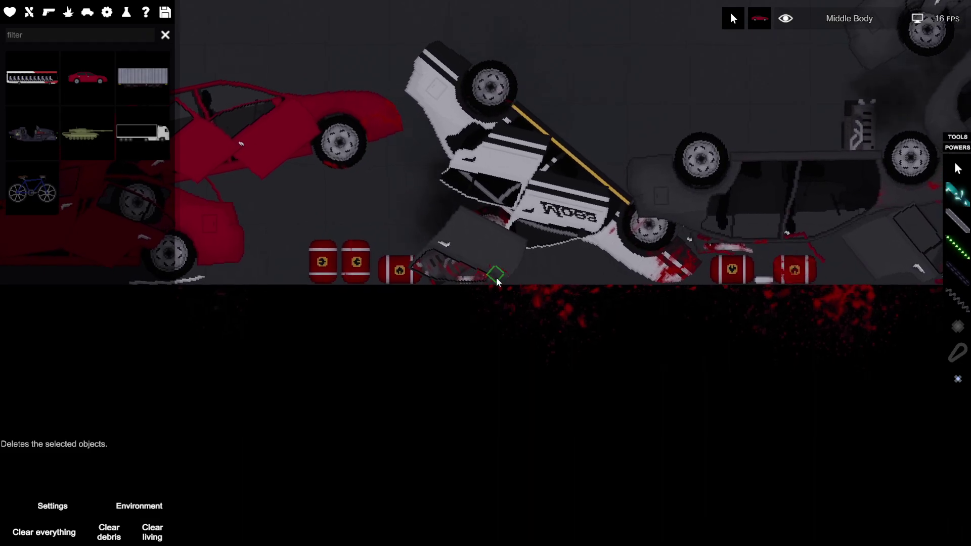
# - Dismiss the wrecked white car's action menu and drag-select part of the car pile on the slope
pyautogui.rightClick(496, 277)
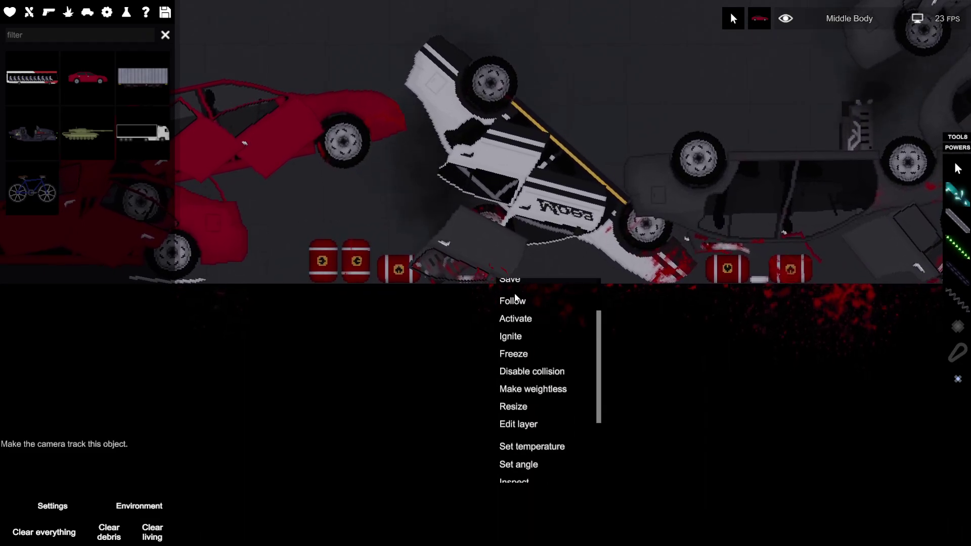
pyautogui.click(633, 206)
pyautogui.scroll(-4, 621, 177)
pyautogui.scroll(-4, 578, 189)
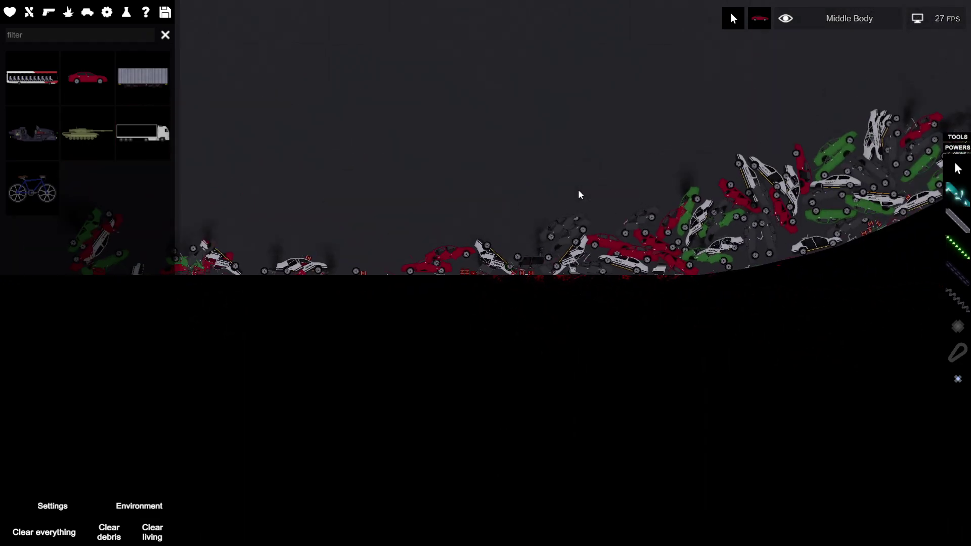
pyautogui.scroll(-3, 579, 195)
pyautogui.scroll(3, 788, 186)
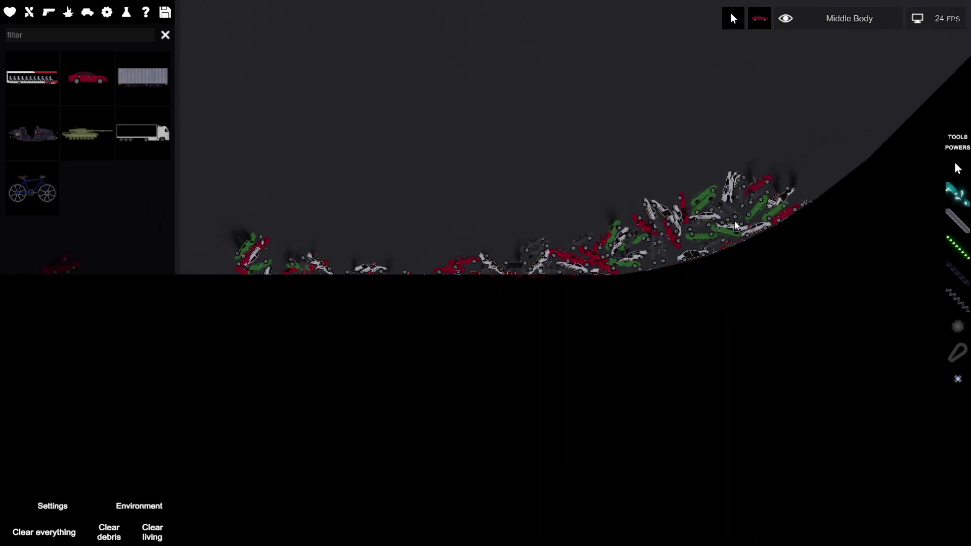
pyautogui.moveTo(784, 194)
pyautogui.mouseDown()
pyautogui.moveTo(668, 241)
pyautogui.moveTo(783, 202)
pyautogui.moveTo(770, 207)
pyautogui.mouseUp()
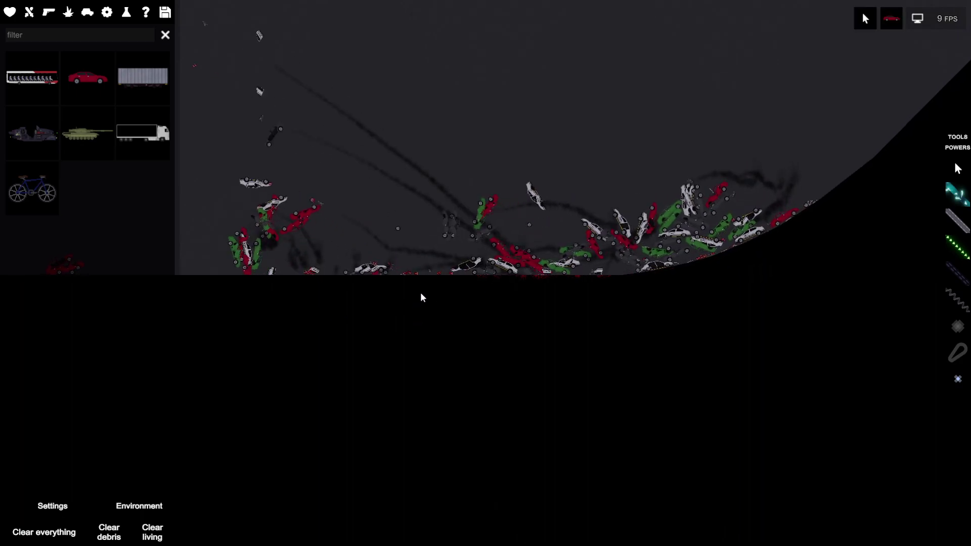
pyautogui.scroll(3, 422, 298)
pyautogui.scroll(3, 493, 288)
pyautogui.scroll(2, 570, 277)
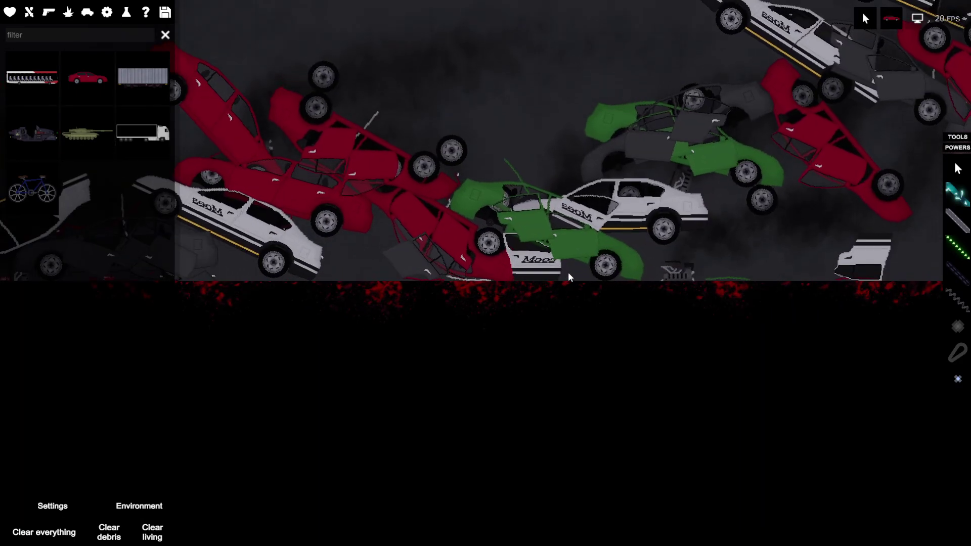
pyautogui.scroll(-3, 569, 277)
pyautogui.scroll(-3, 494, 288)
pyautogui.scroll(-2, 420, 308)
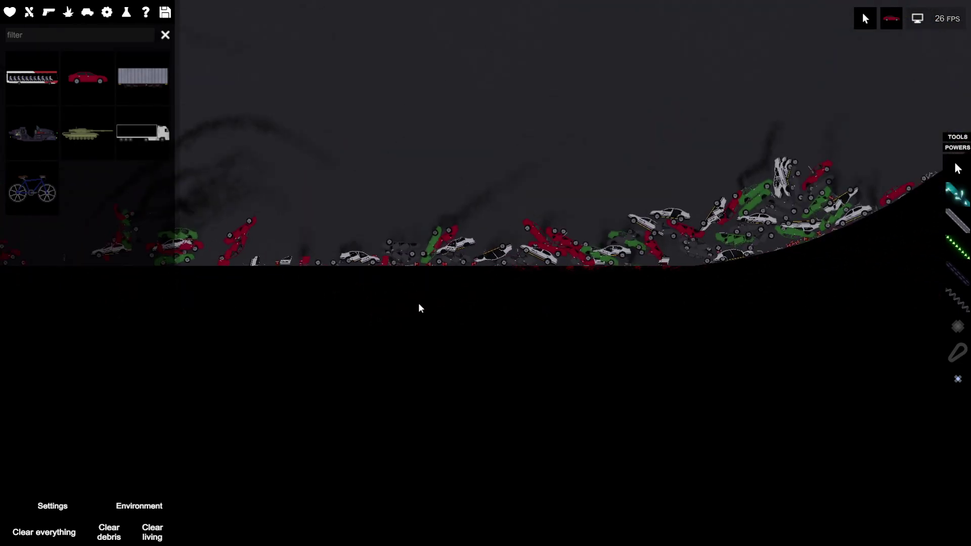
pyautogui.scroll(-2, 420, 309)
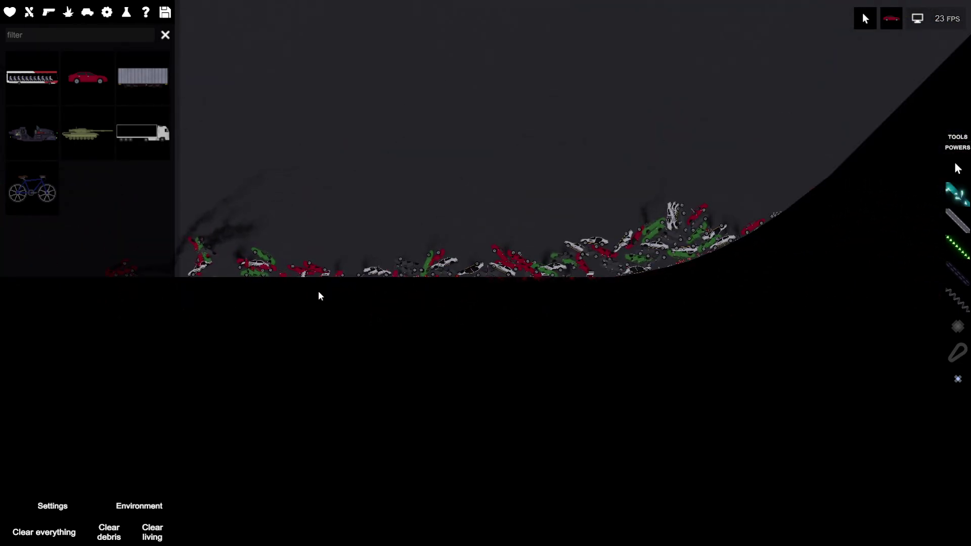